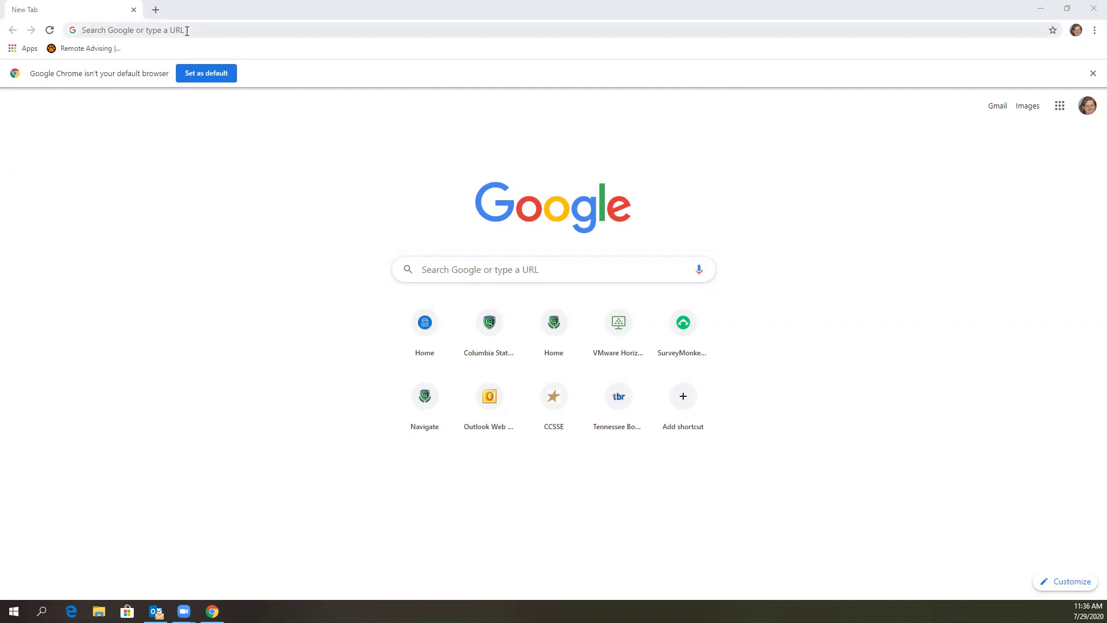
{"action": "left_click", "coordinate": [184, 30]}
{"action": "type", "text": "www.c"}
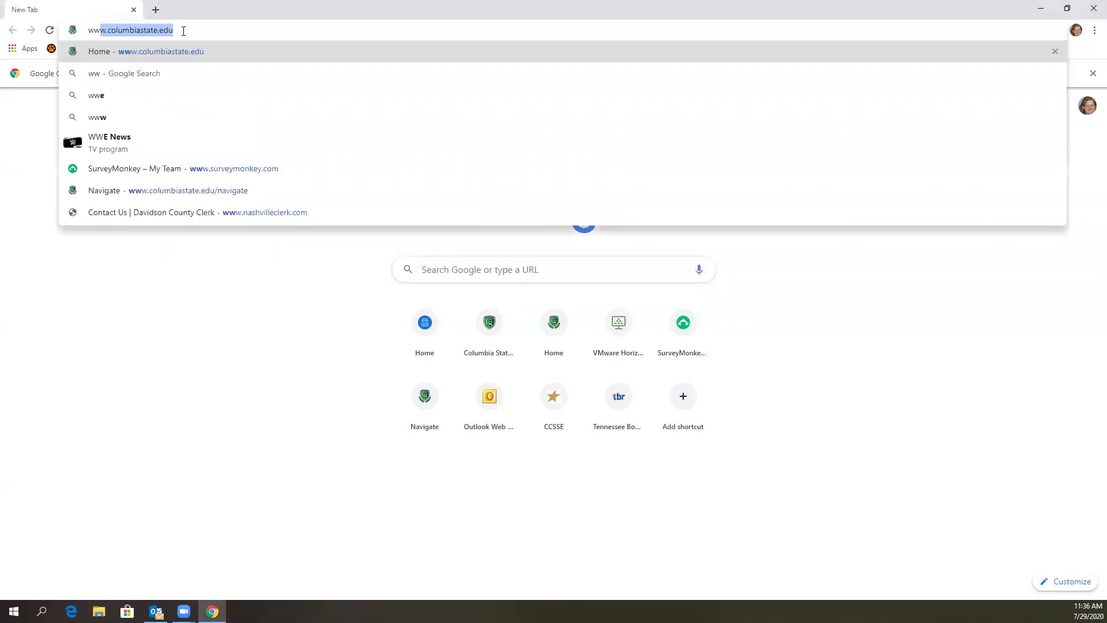
{"action": "type", "text": "ol"}
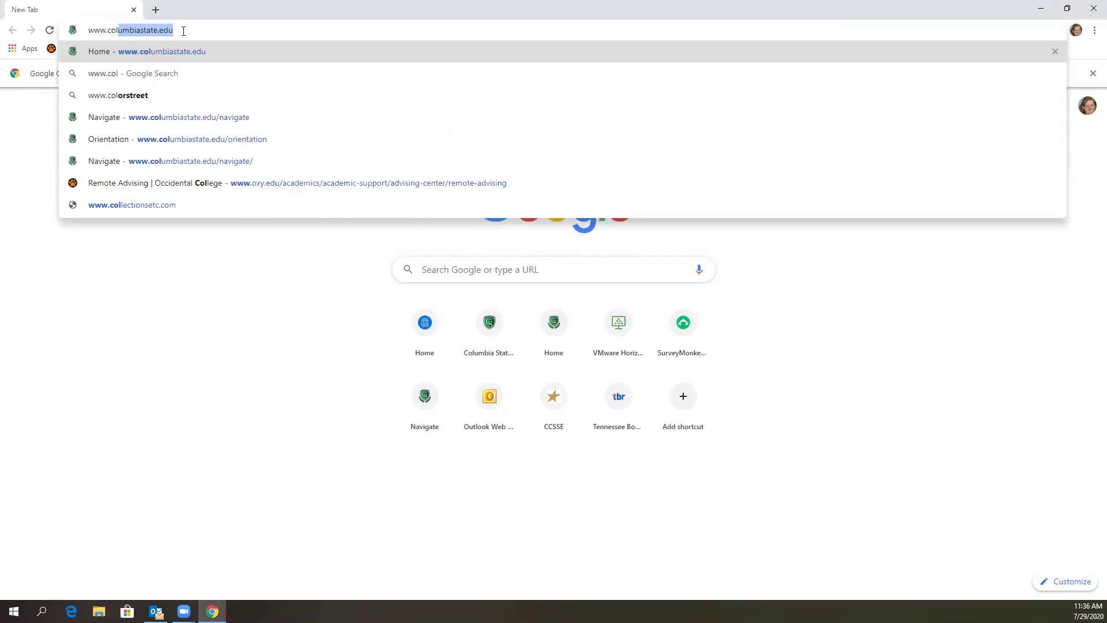
{"action": "type", "text": "umbiastate.e"}
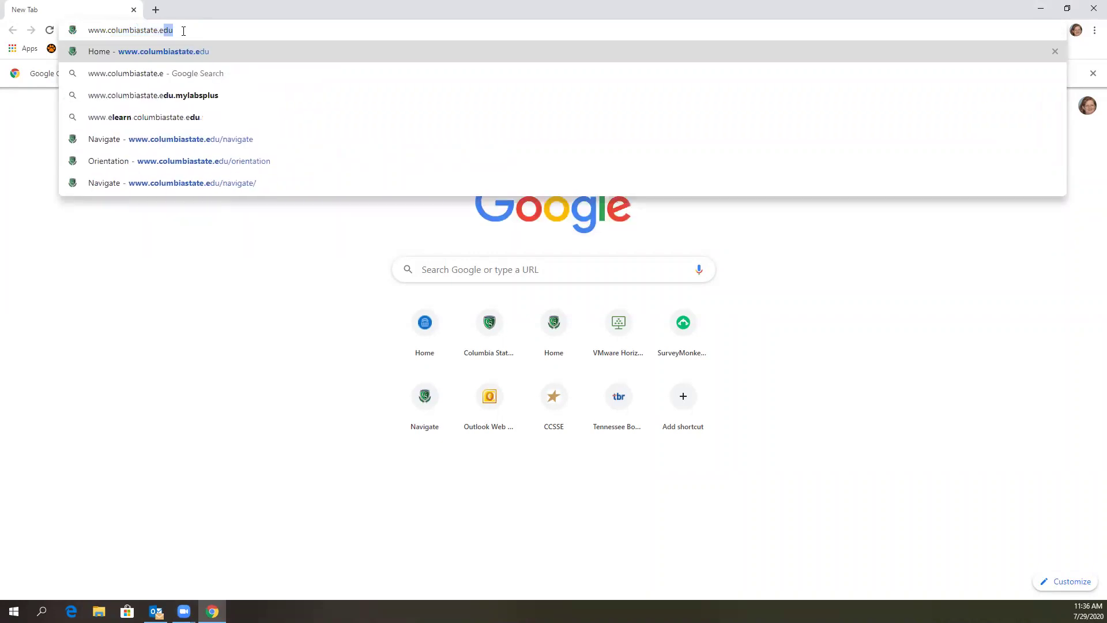
{"action": "type", "text": "du/naviga"}
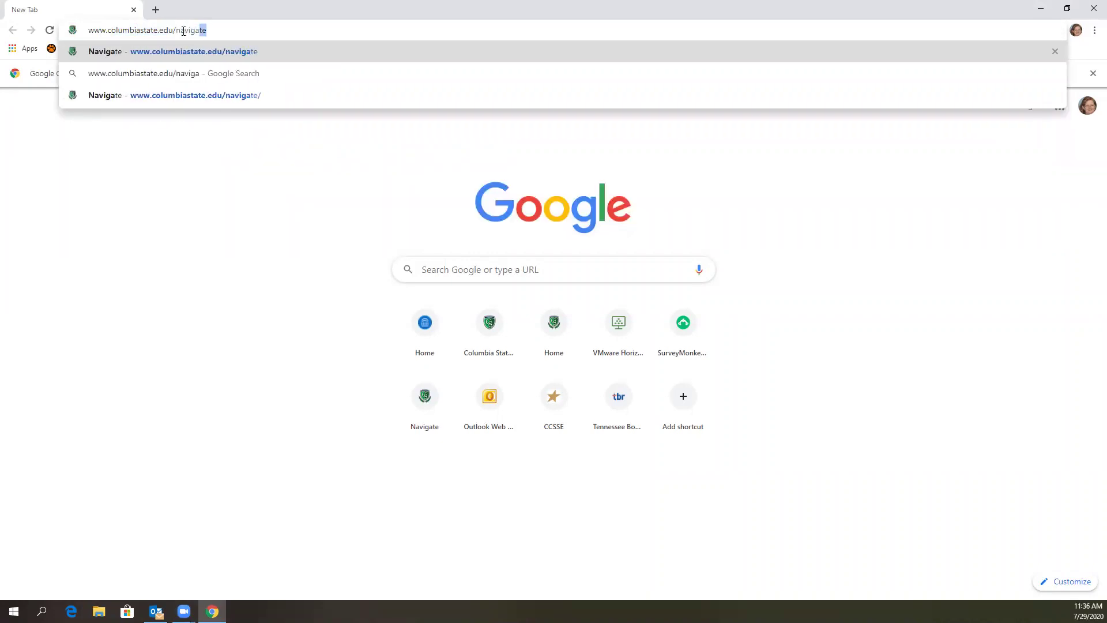
{"action": "key", "text": "Return"}
{"action": "scroll", "coordinate": [199, 317], "scroll_direction": "down", "scroll_amount": 9}
{"action": "scroll", "coordinate": [196, 272], "scroll_direction": "down", "scroll_amount": 1}
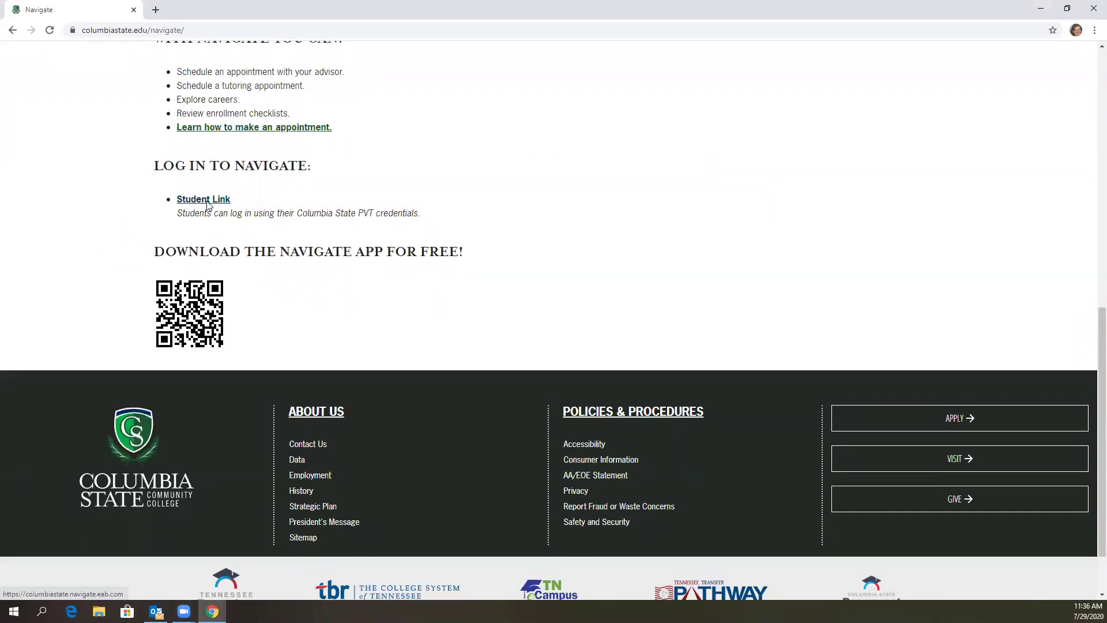
- Follow the Student Link to Columbia State SSO and log in with the student's PVT username and password
{"action": "left_click", "coordinate": [201, 200]}
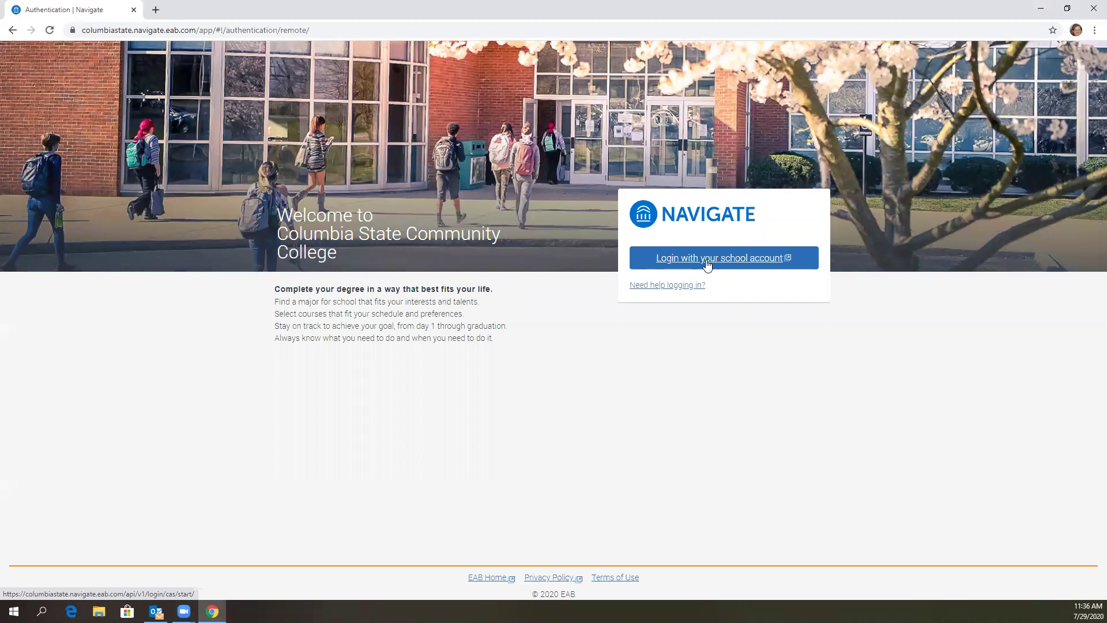
{"action": "left_click", "coordinate": [707, 264]}
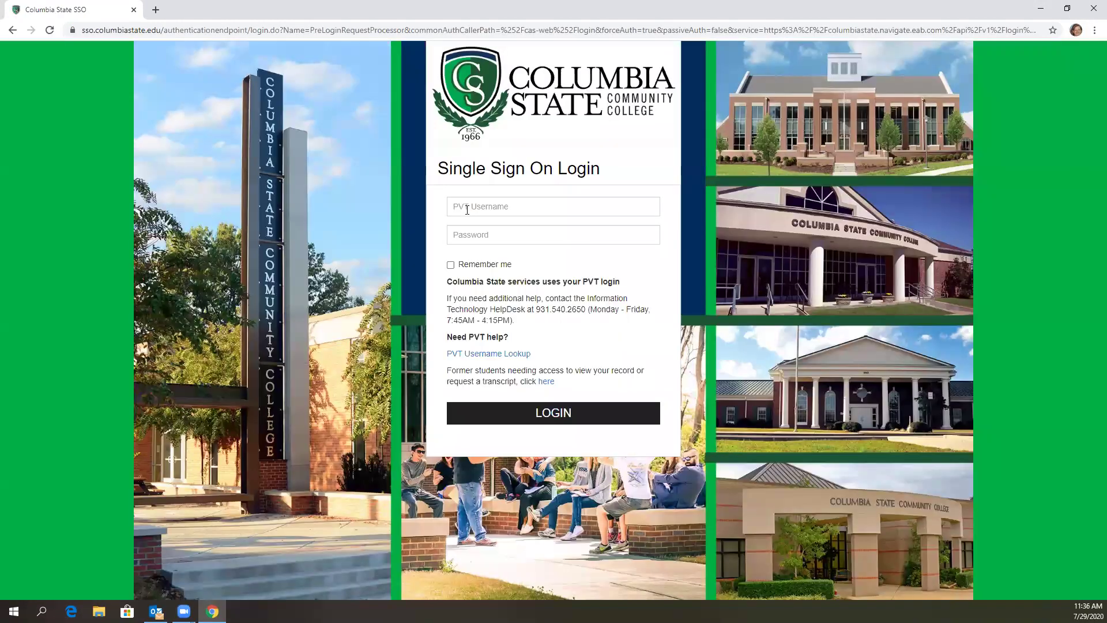
{"action": "left_click", "coordinate": [469, 207]}
{"action": "key", "text": "Tab"}
{"action": "type", "text": "aaaaaaa"}
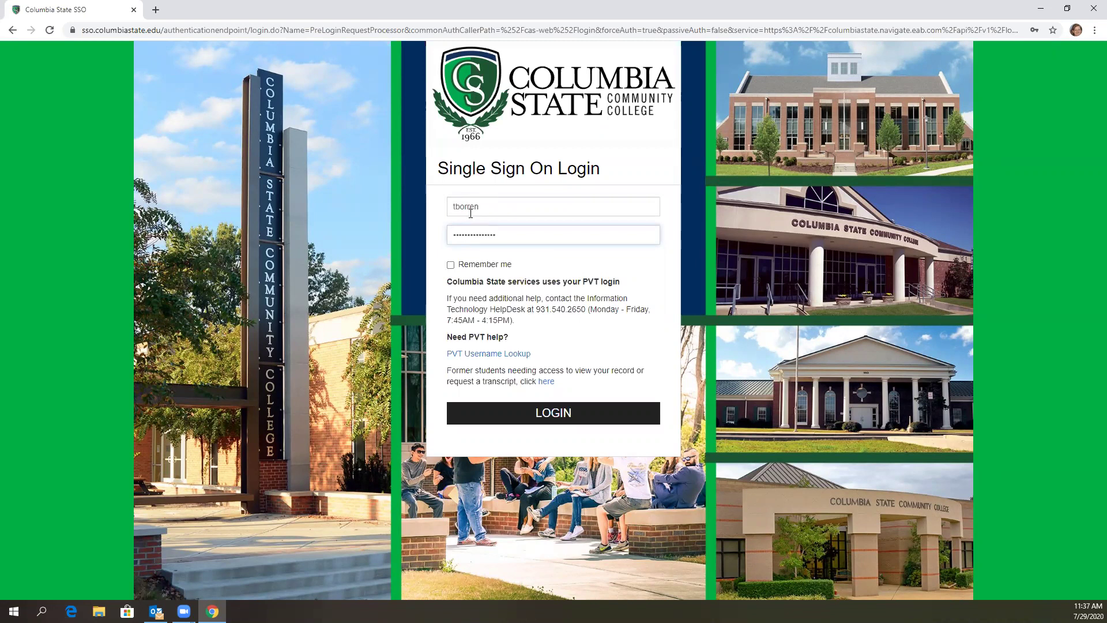
{"action": "left_click", "coordinate": [565, 411]}
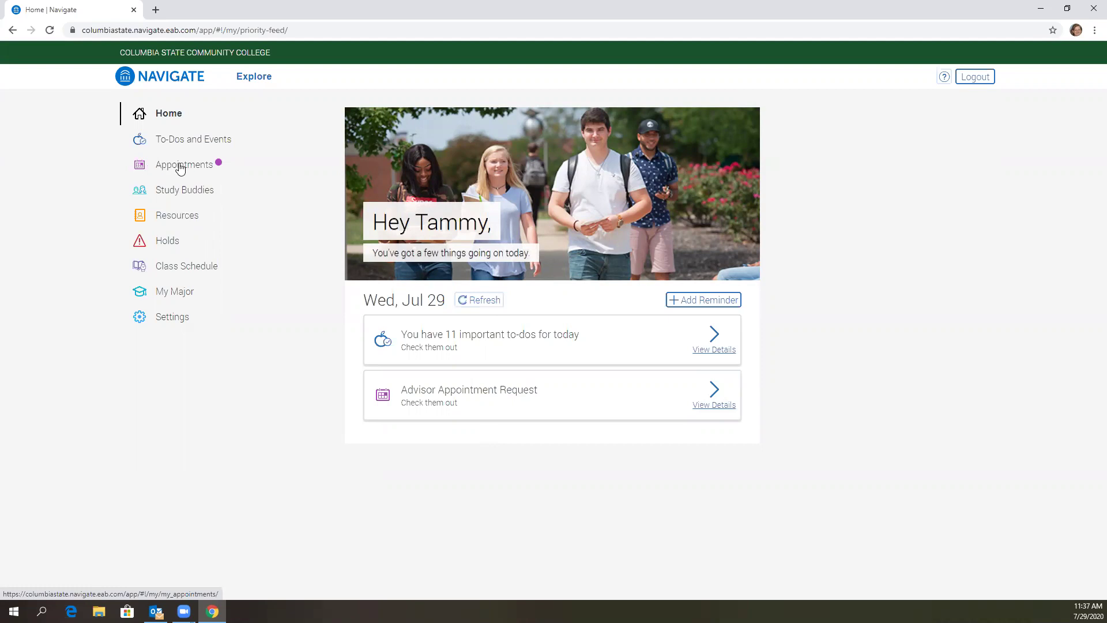
- Go to Appointments in the sidebar and choose Schedule an Appointment
{"action": "left_click", "coordinate": [181, 168]}
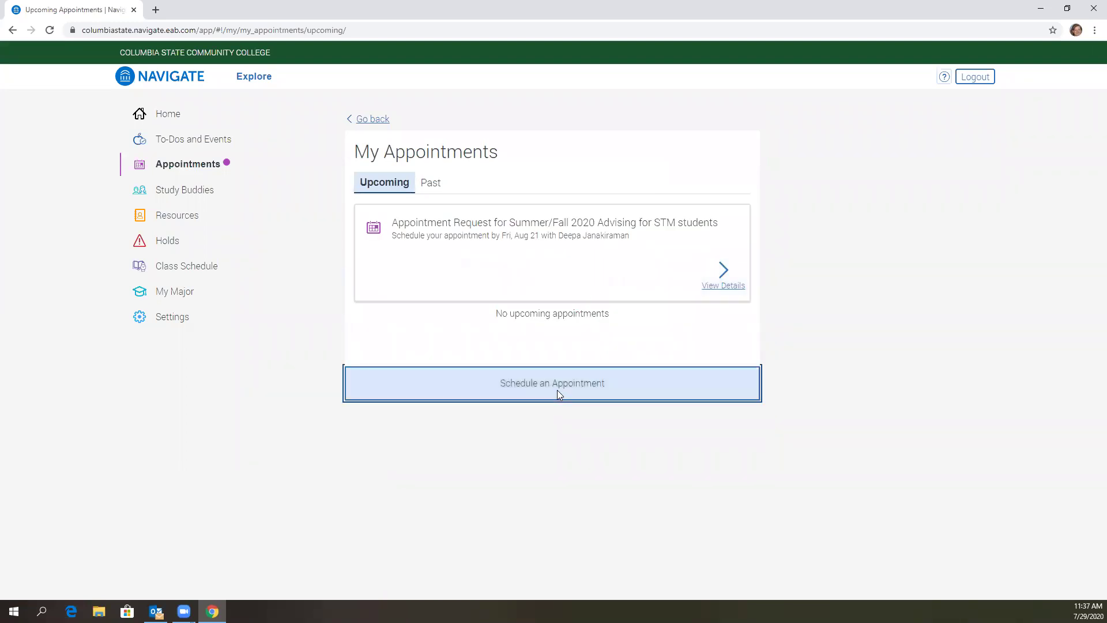
{"action": "left_click", "coordinate": [557, 389]}
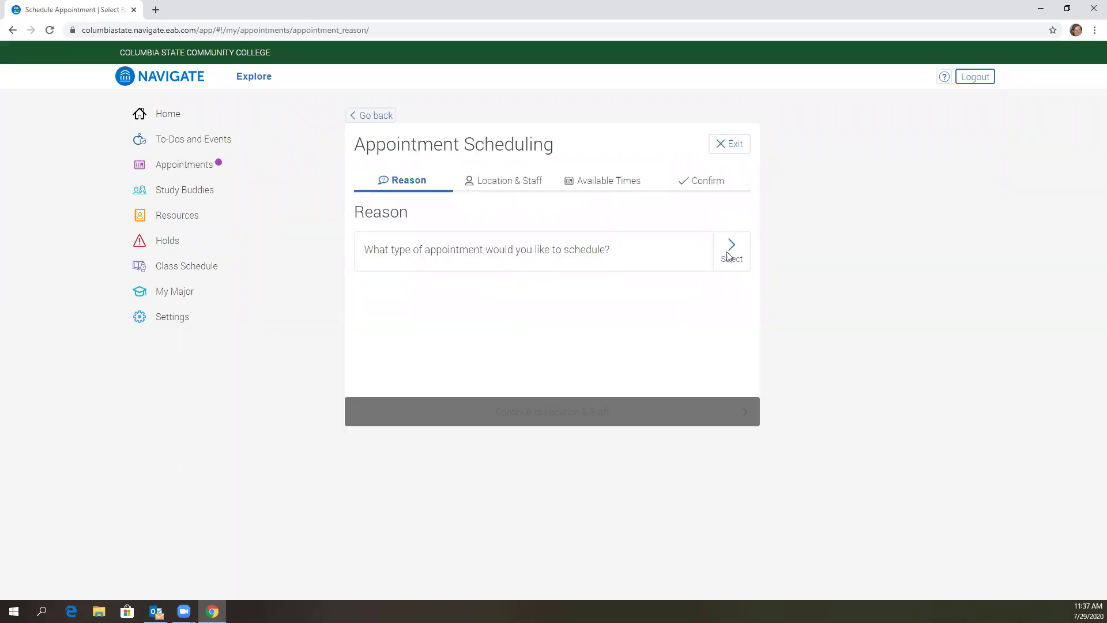
- Set the reason to Tutoring, then Test Prep, then Accuplacer - Reading, and continue to Location & Staff
{"action": "left_click", "coordinate": [729, 253]}
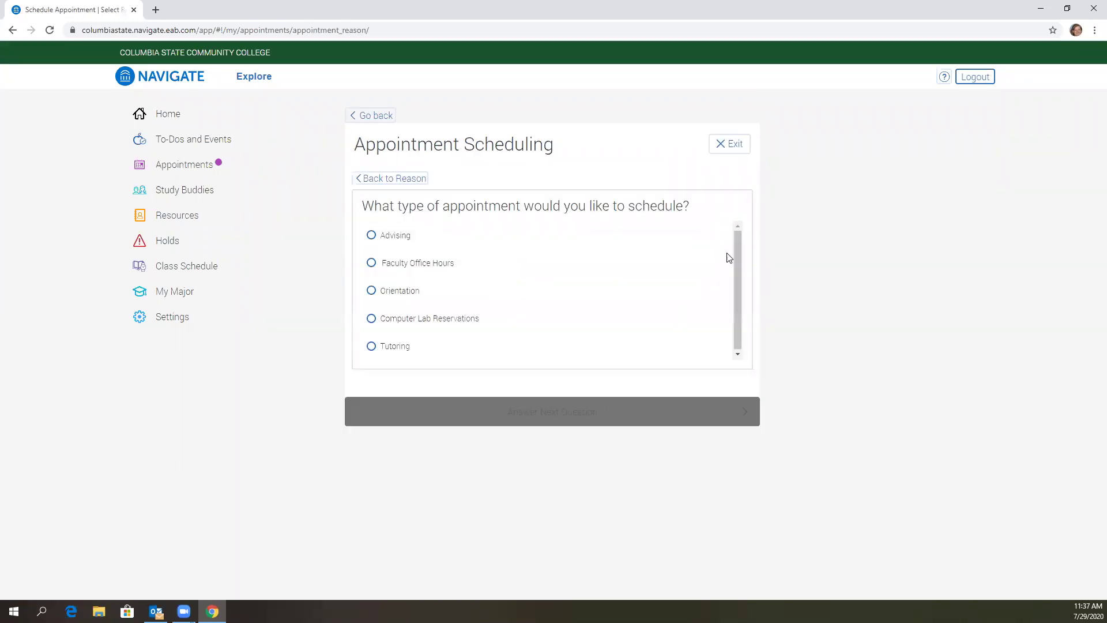
{"action": "left_click", "coordinate": [372, 347]}
{"action": "left_click", "coordinate": [531, 412]}
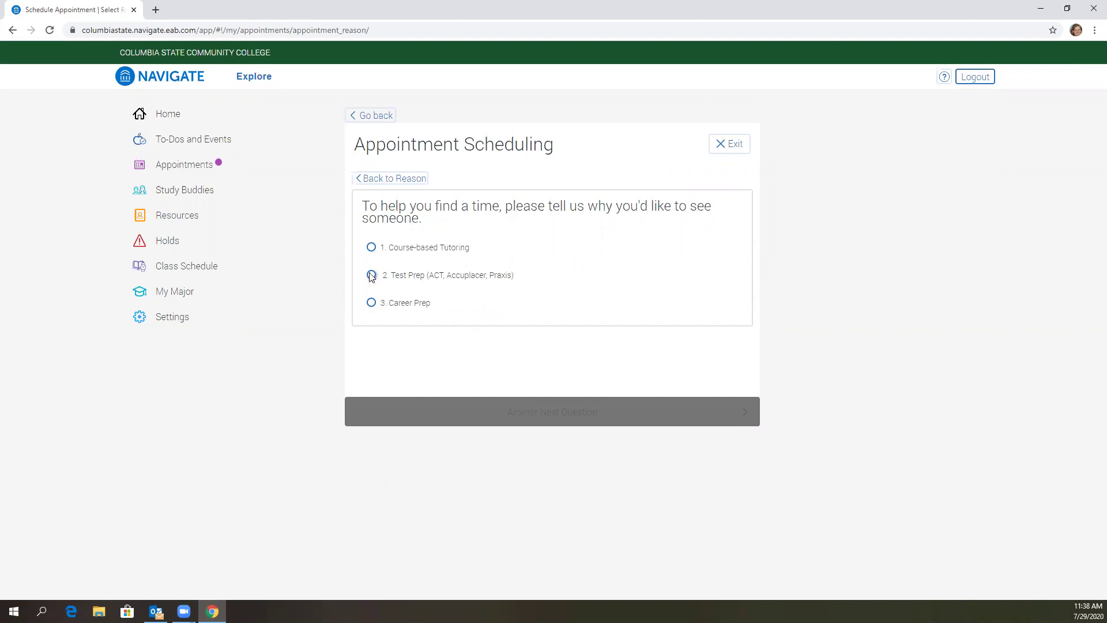
{"action": "left_click", "coordinate": [372, 280]}
{"action": "left_click", "coordinate": [578, 417]}
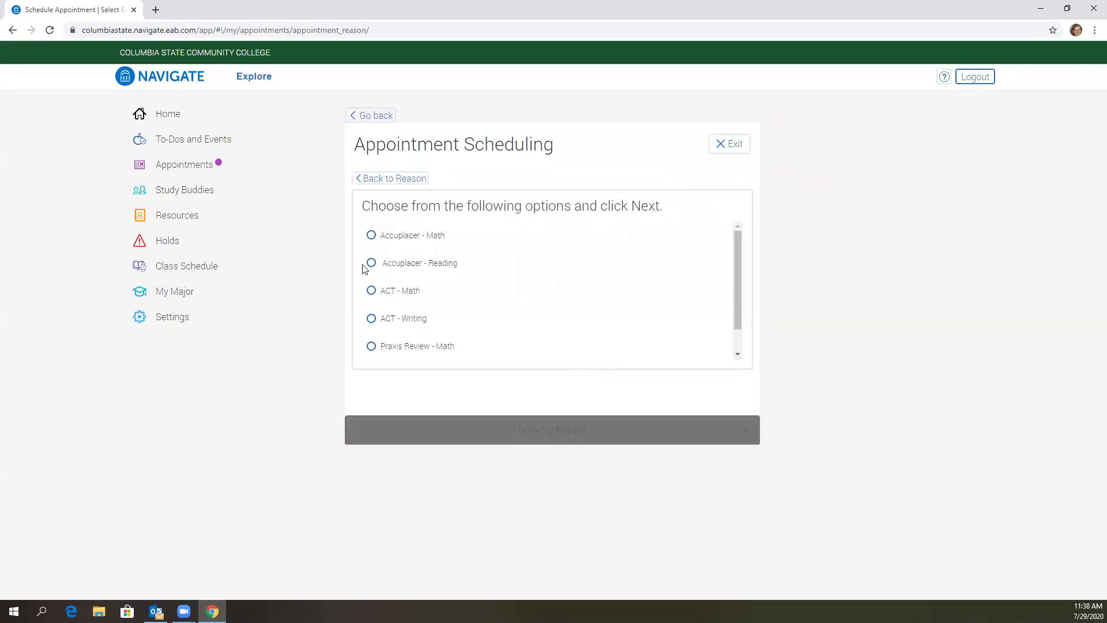
{"action": "left_click", "coordinate": [371, 262]}
{"action": "left_click", "coordinate": [580, 438]}
{"action": "left_click", "coordinate": [643, 445]}
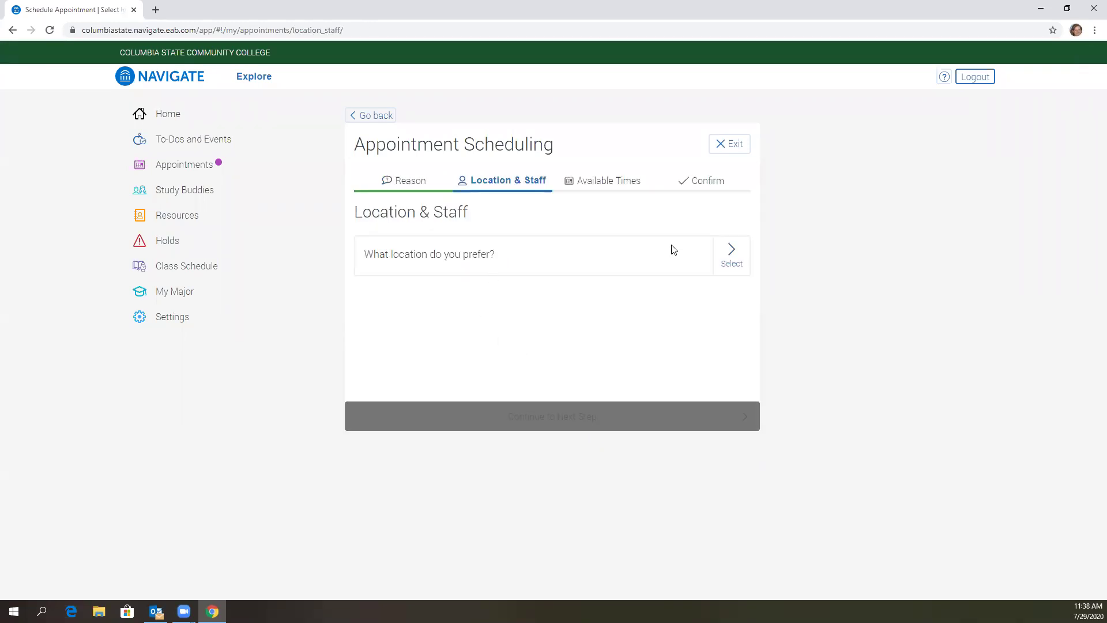
- Choose Virtual Campus as the location, select the available tutor, and continue to Available Times
{"action": "left_click", "coordinate": [730, 257]}
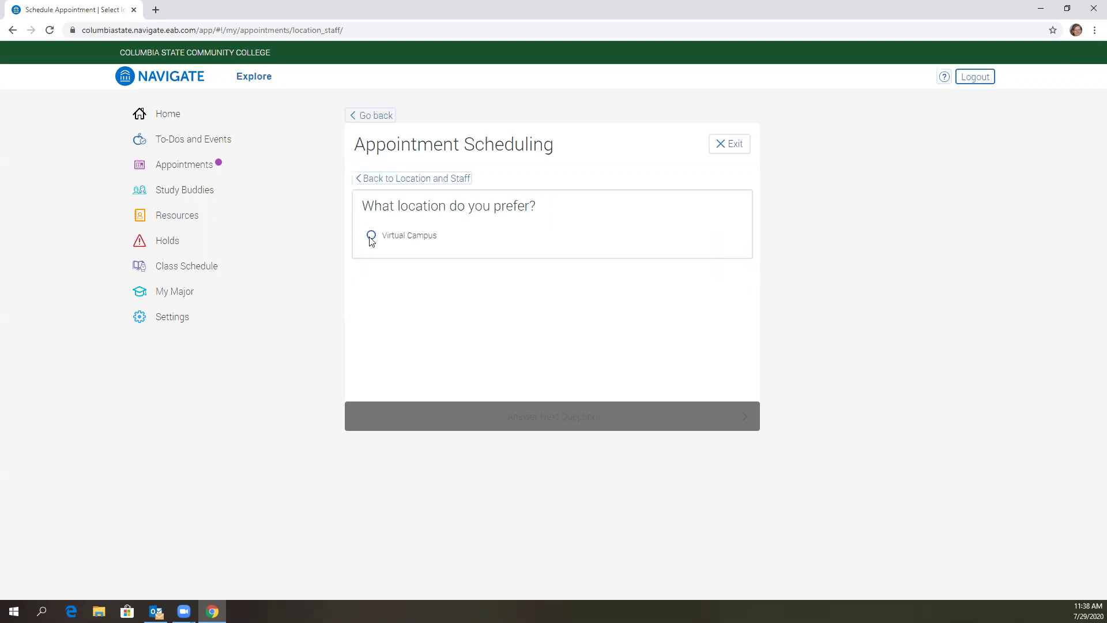
{"action": "left_click", "coordinate": [371, 234]}
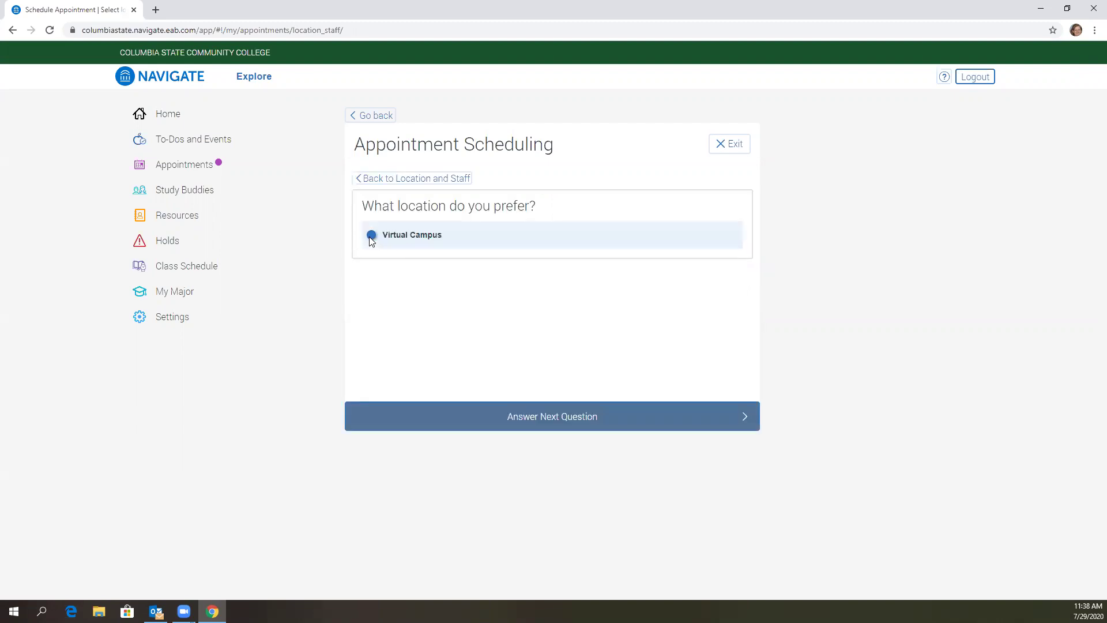
{"action": "left_click", "coordinate": [546, 415]}
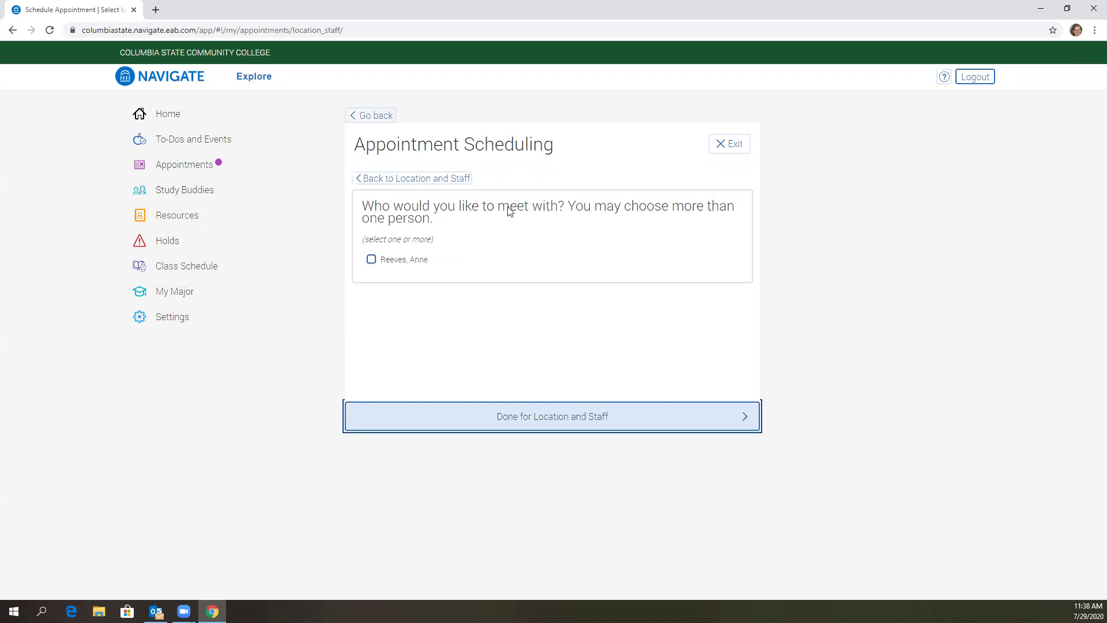
{"action": "left_click", "coordinate": [372, 260]}
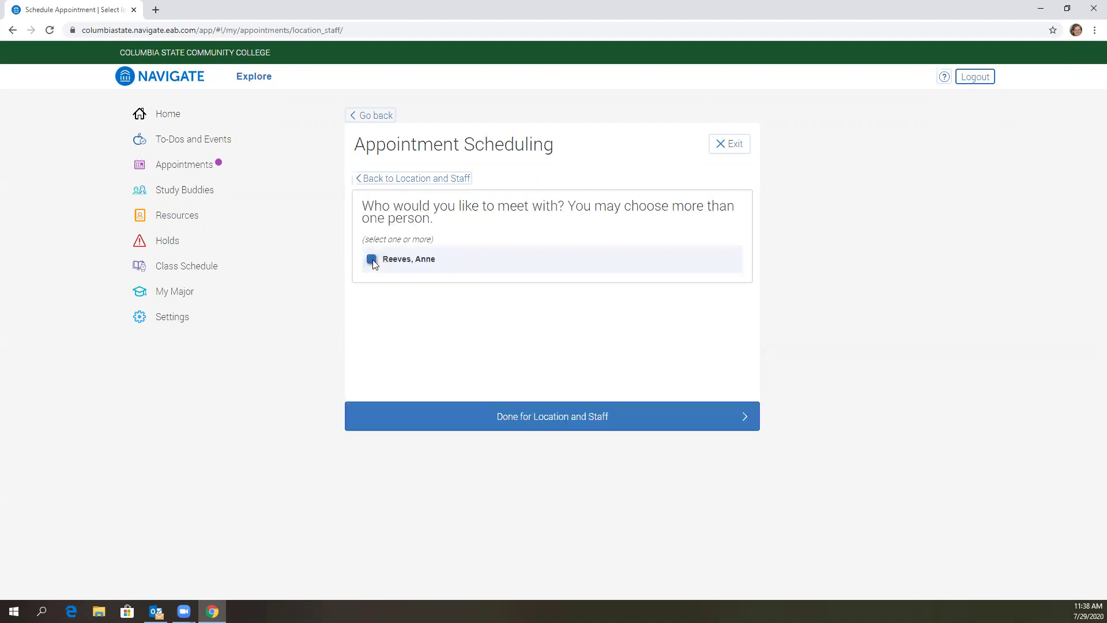
{"action": "left_click", "coordinate": [577, 421]}
{"action": "left_click", "coordinate": [578, 419]}
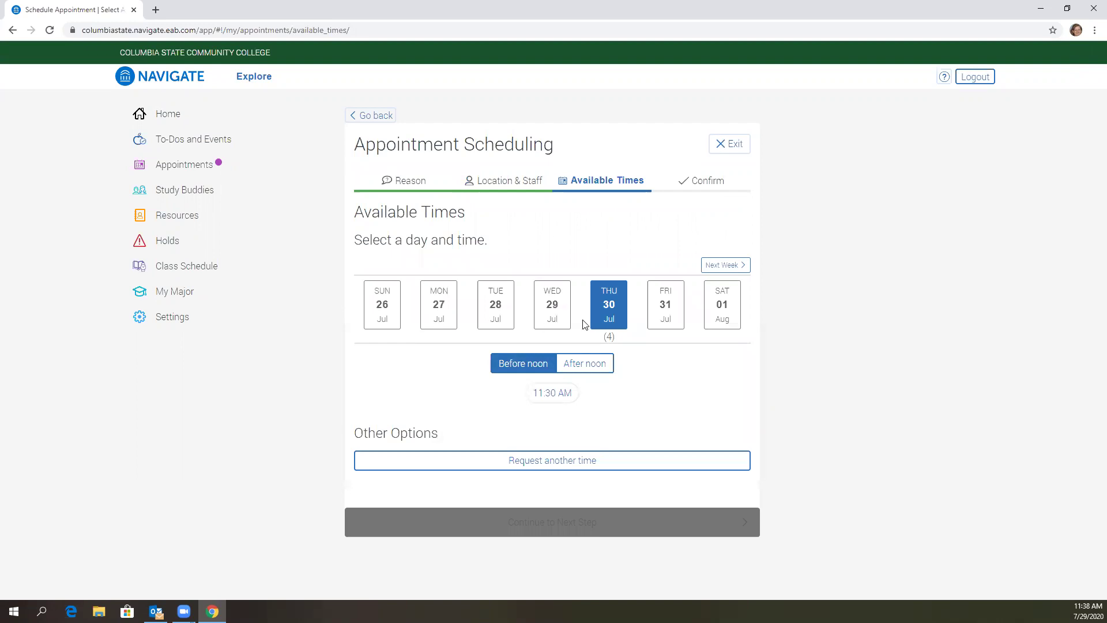
- Move to next week and pick the 11:00 AM slot on Monday, Aug 3, then continue to Confirm
{"action": "left_click", "coordinate": [608, 317]}
{"action": "left_click", "coordinate": [605, 294]}
{"action": "left_click", "coordinate": [739, 267]}
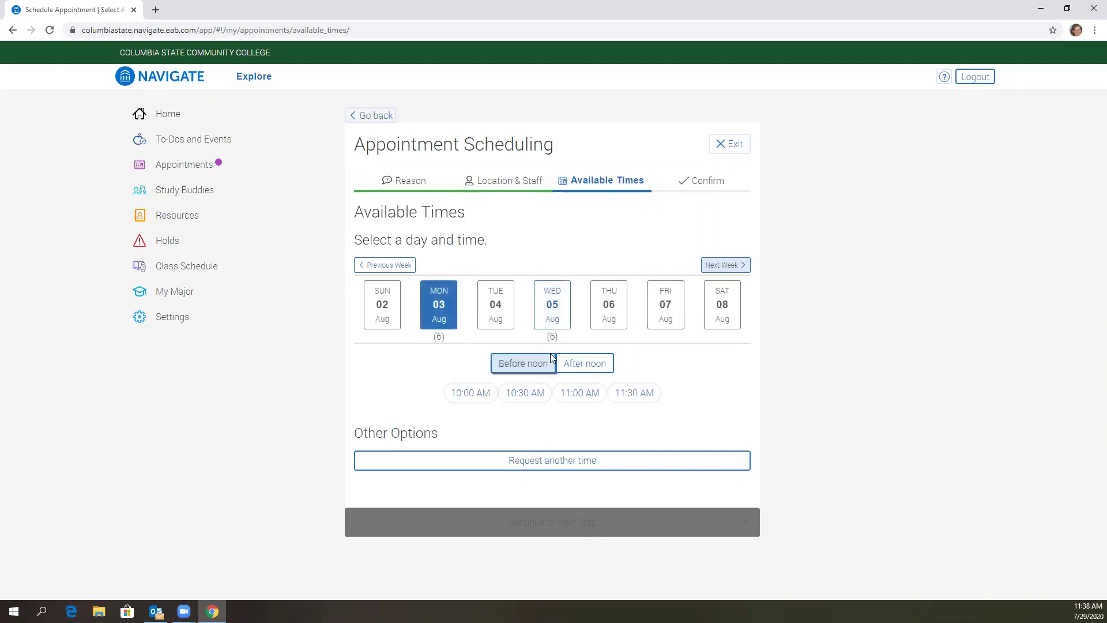
{"action": "left_click", "coordinate": [569, 366]}
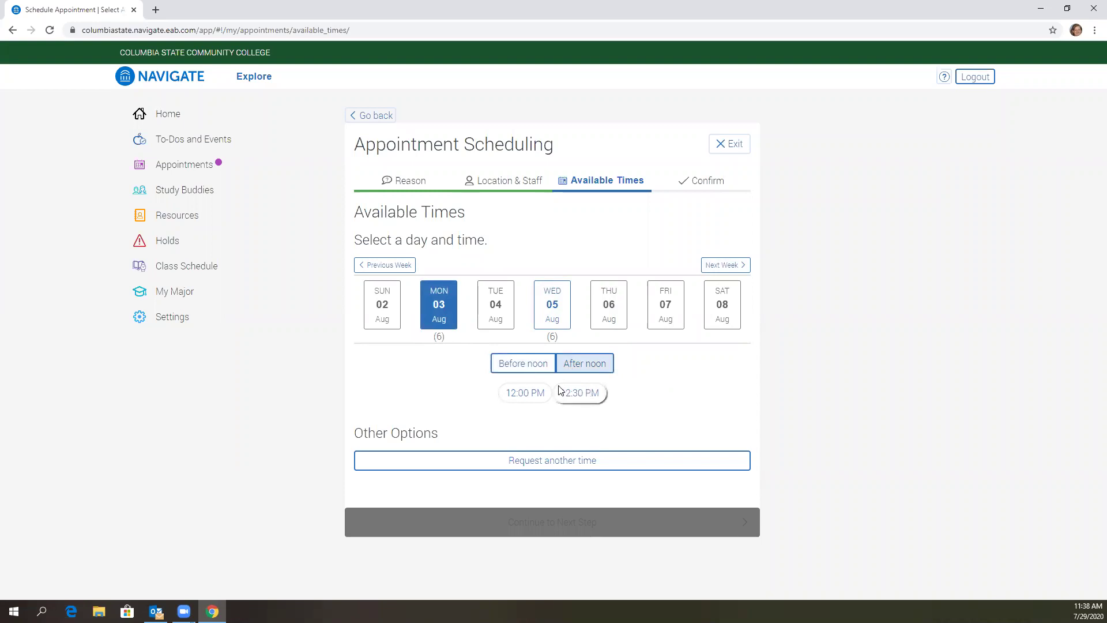
{"action": "left_click", "coordinate": [521, 370]}
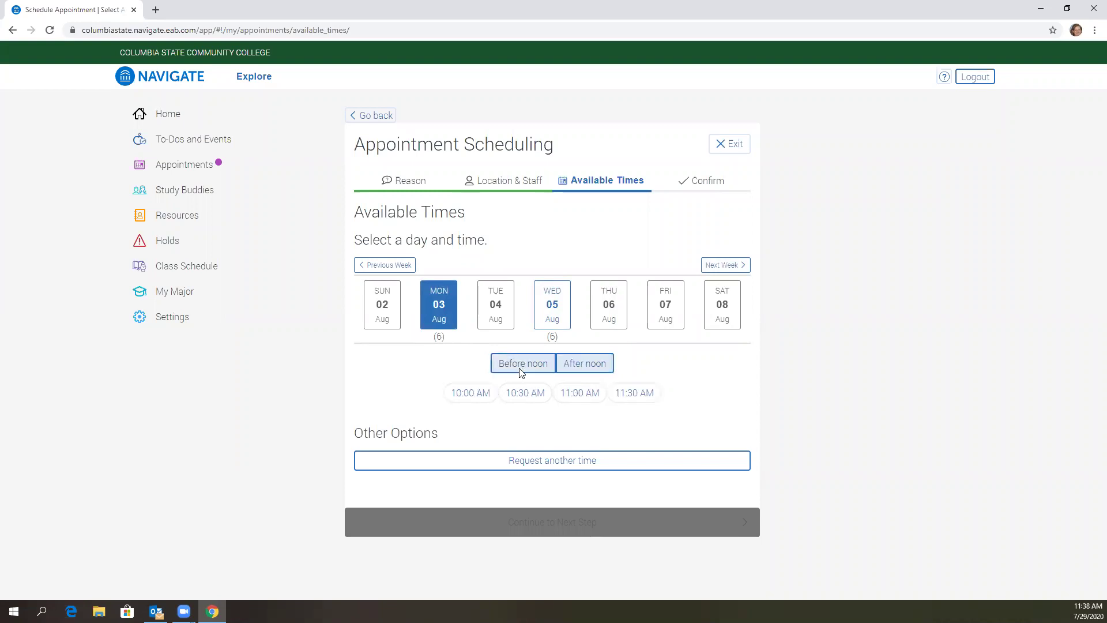
{"action": "left_click", "coordinate": [578, 393]}
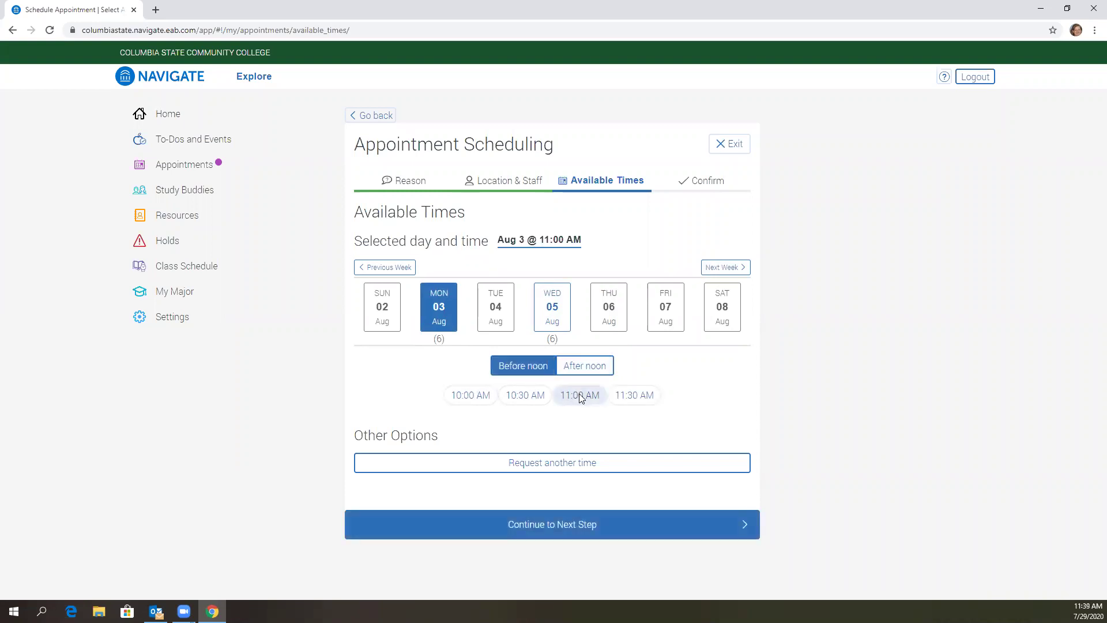
{"action": "left_click", "coordinate": [595, 518]}
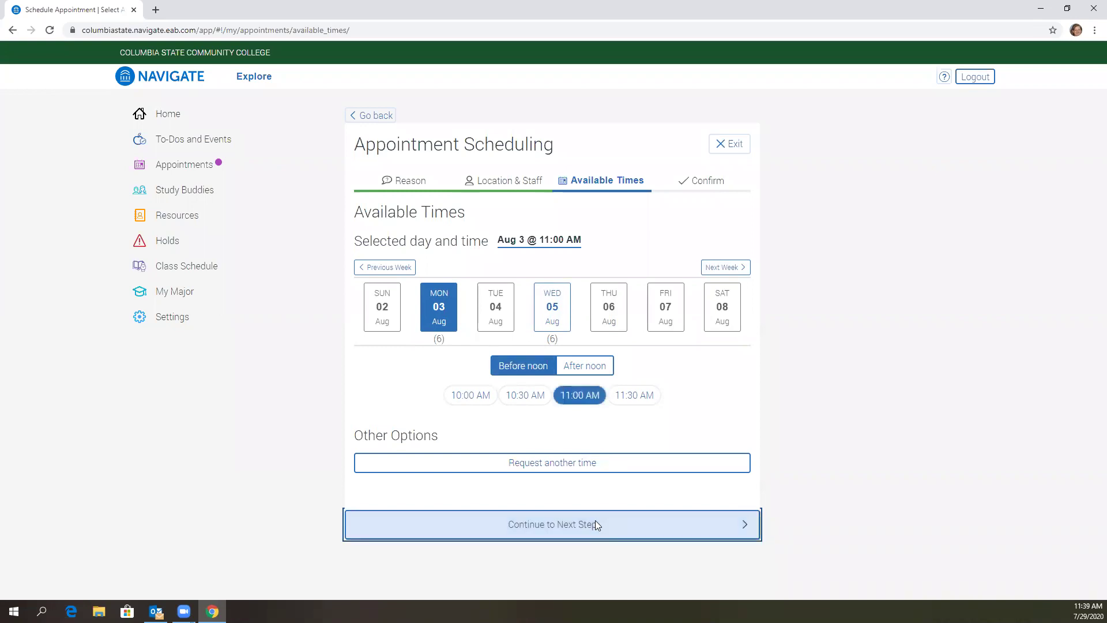
{"action": "left_click", "coordinate": [395, 377]}
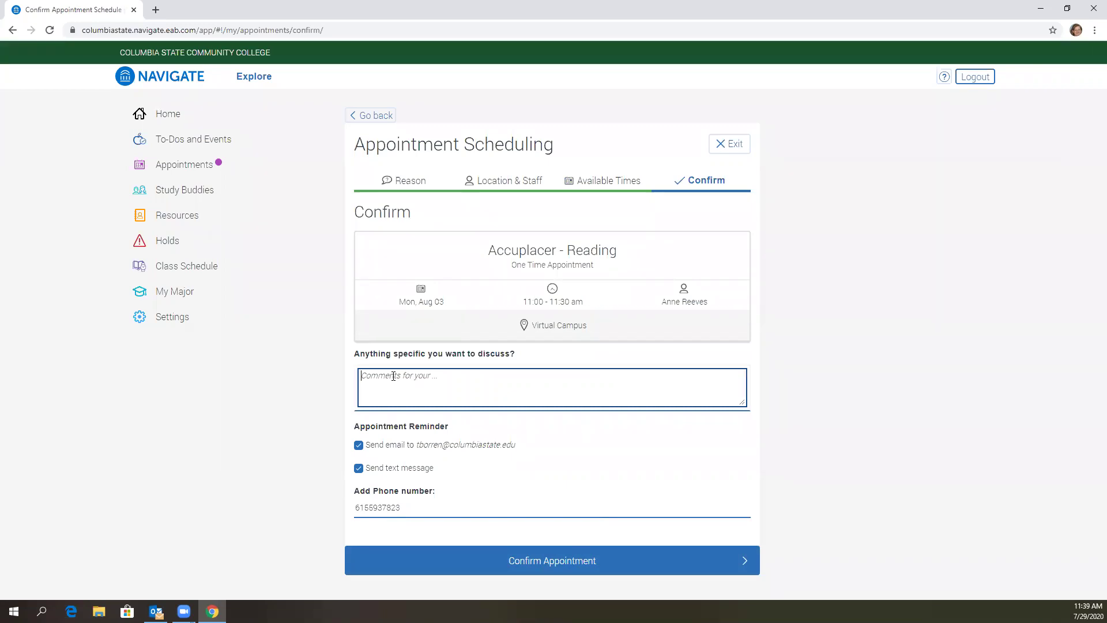
- Add a note saying the student is a slow reader wanting tips to finish and comprehend reading, then confirm
{"action": "type", "text": "I am slow reader and need to discuss tips to "}
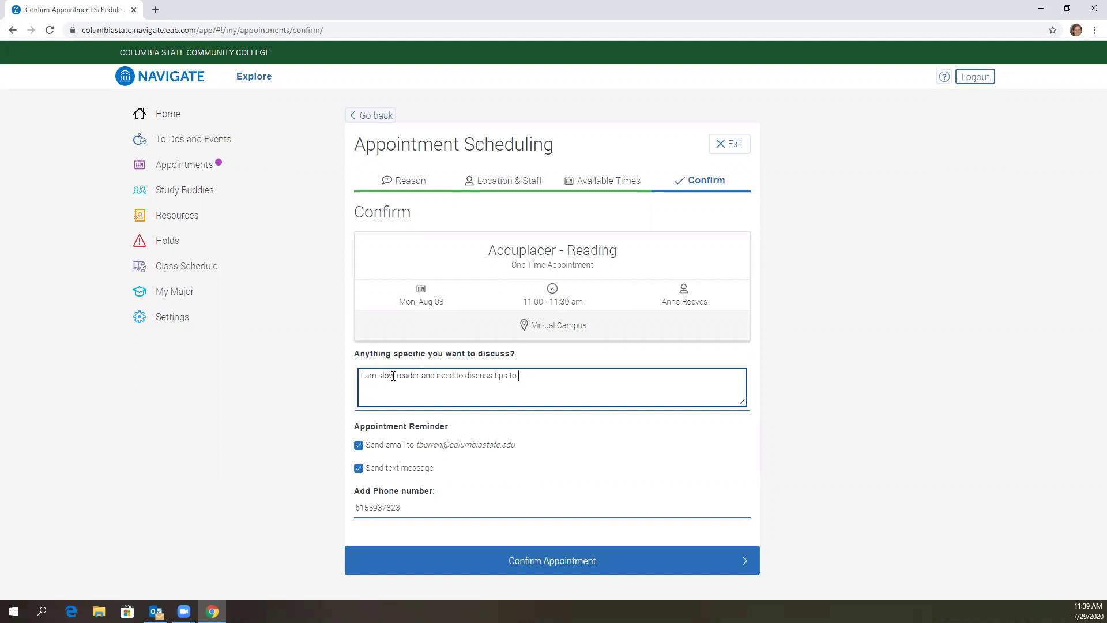
{"action": "type", "text": "finish"}
{"action": "type", "text": "and comprehen"}
{"action": "key", "text": "BackSpace"}
{"action": "type", "text": "end what I am readying."}
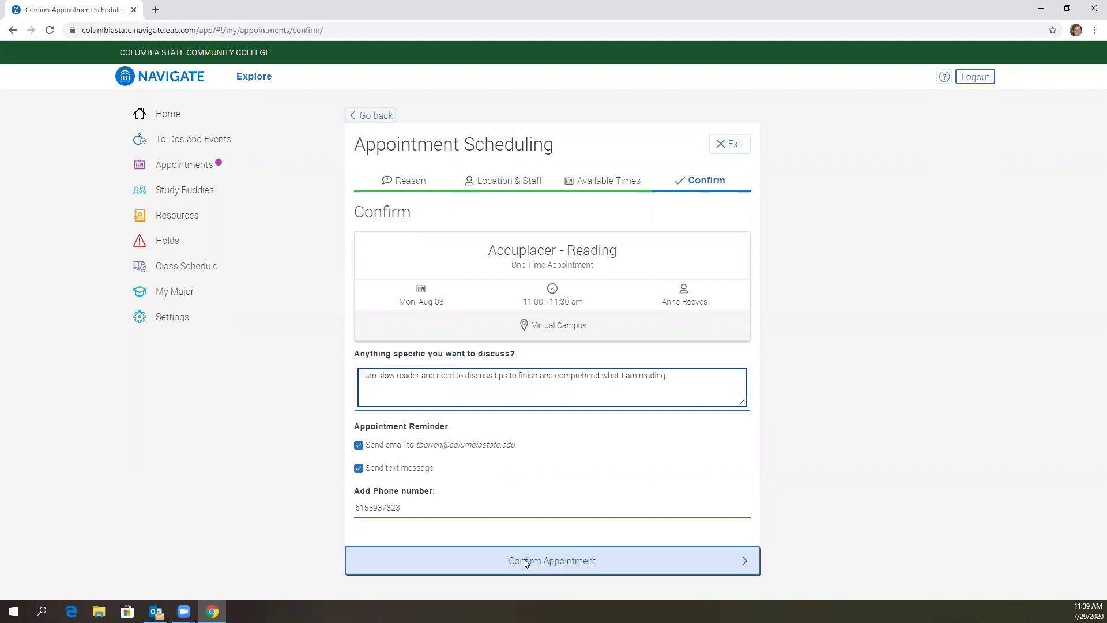
{"action": "left_click", "coordinate": [543, 561]}
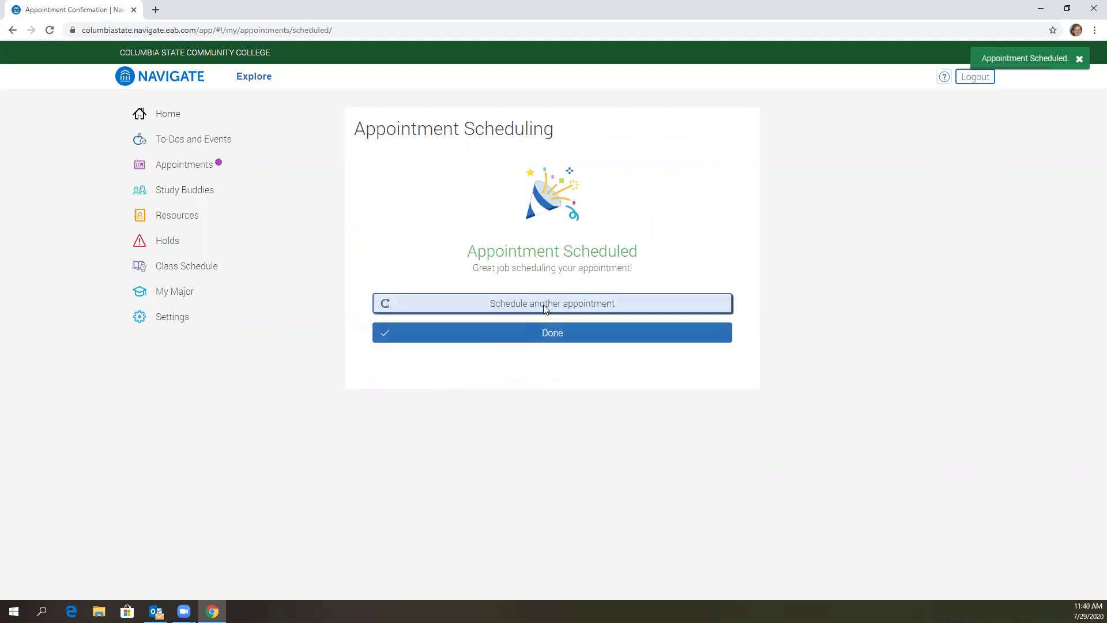
- From the Appointment Scheduled page, choose Schedule another appointment
{"action": "left_click", "coordinate": [524, 308]}
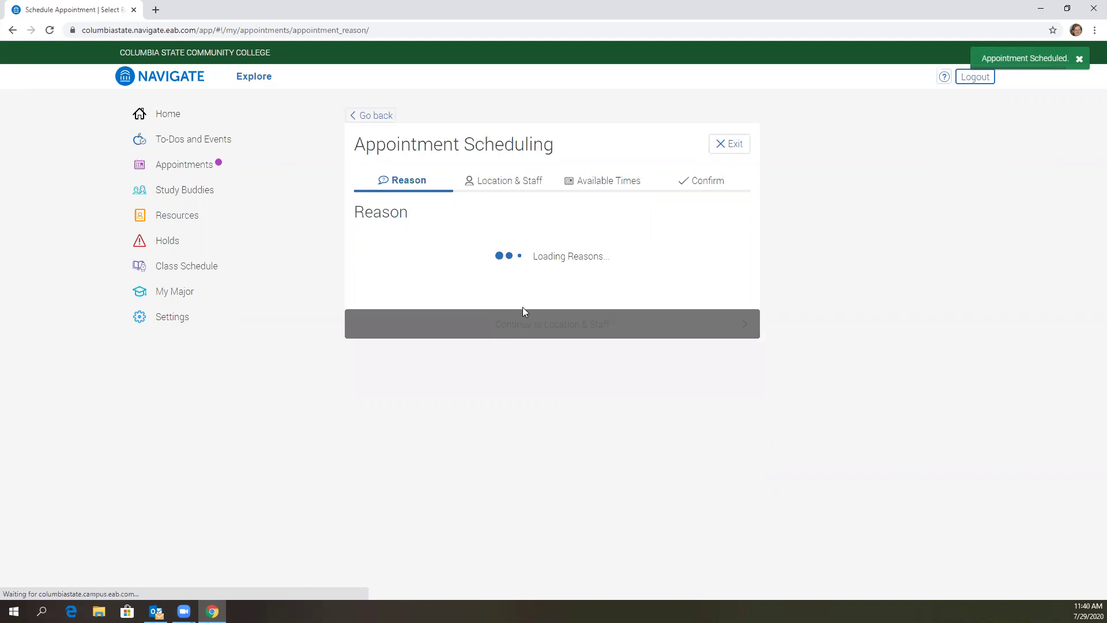